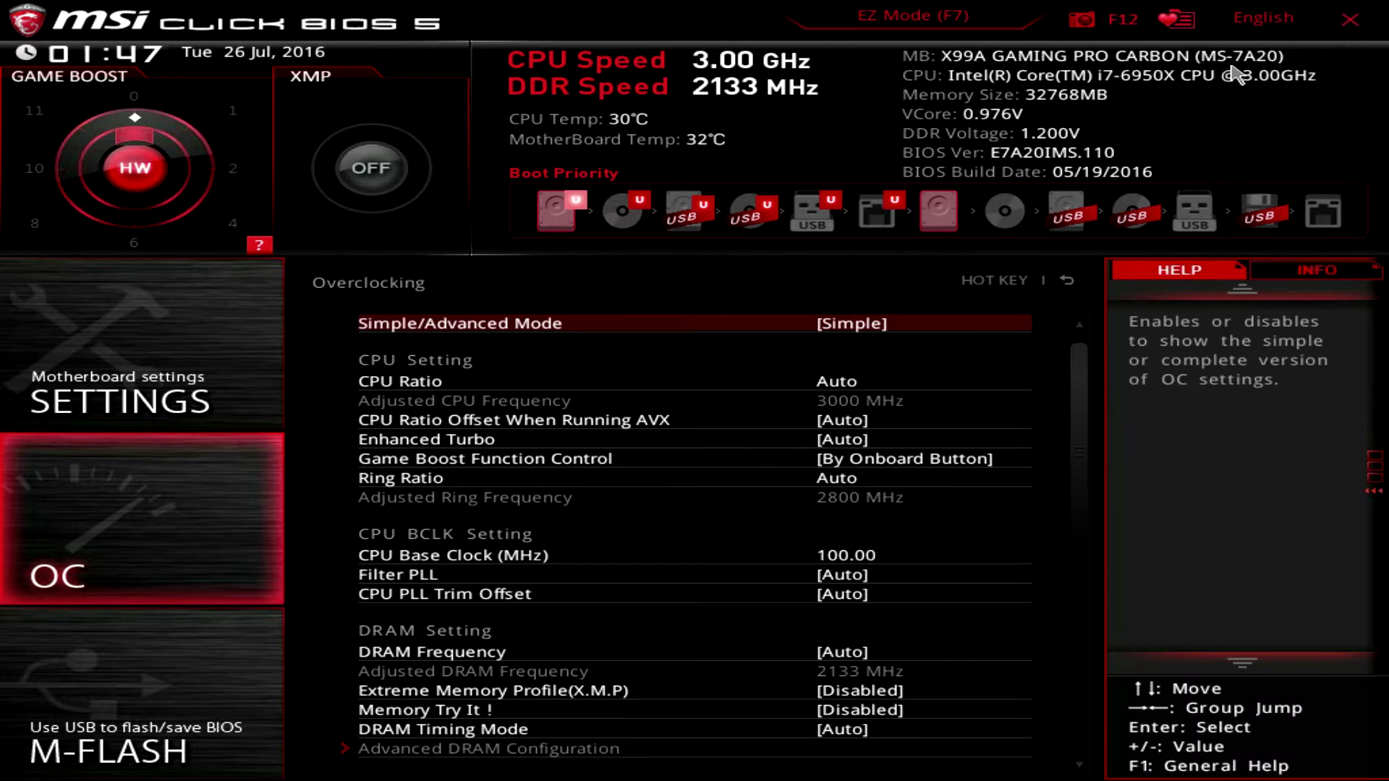
key(Down)
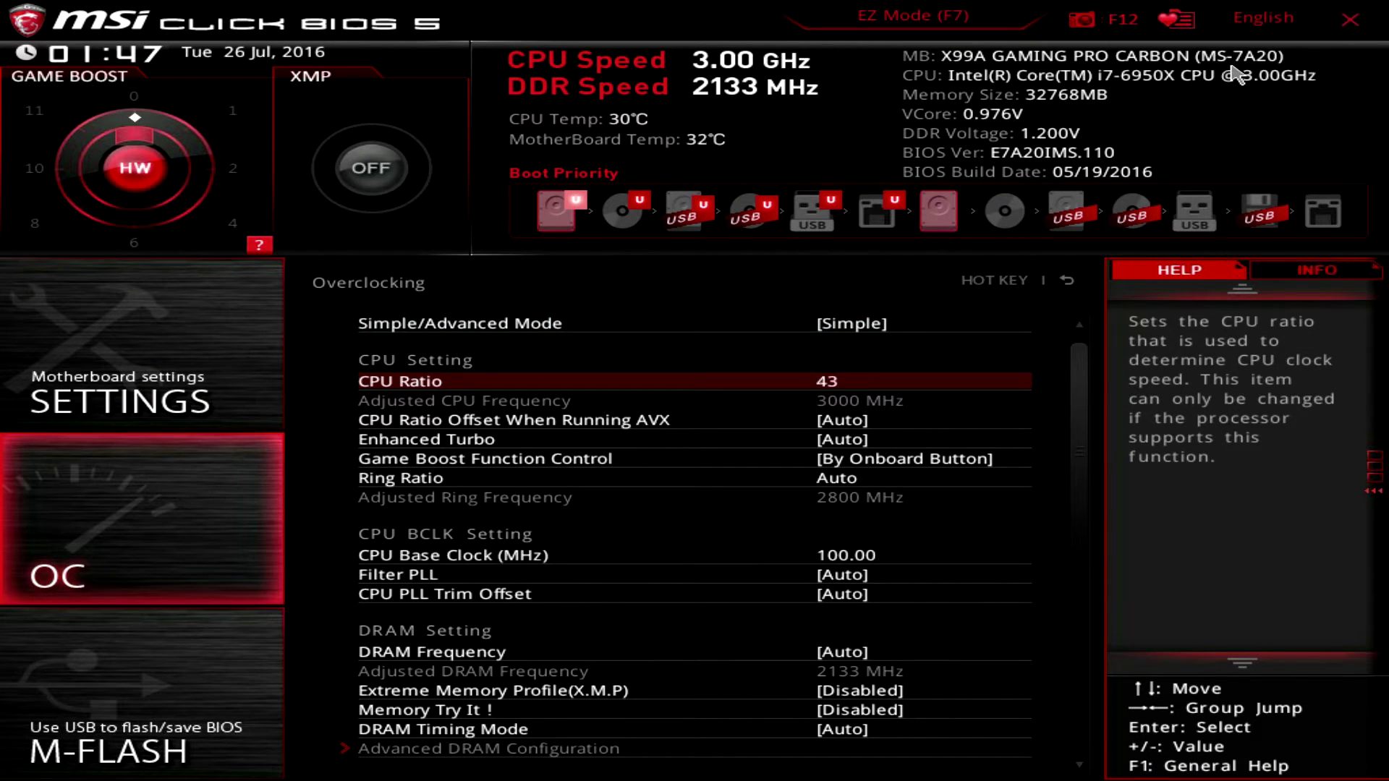
key(Down)
key(Down)
key(Down)
key(Down)
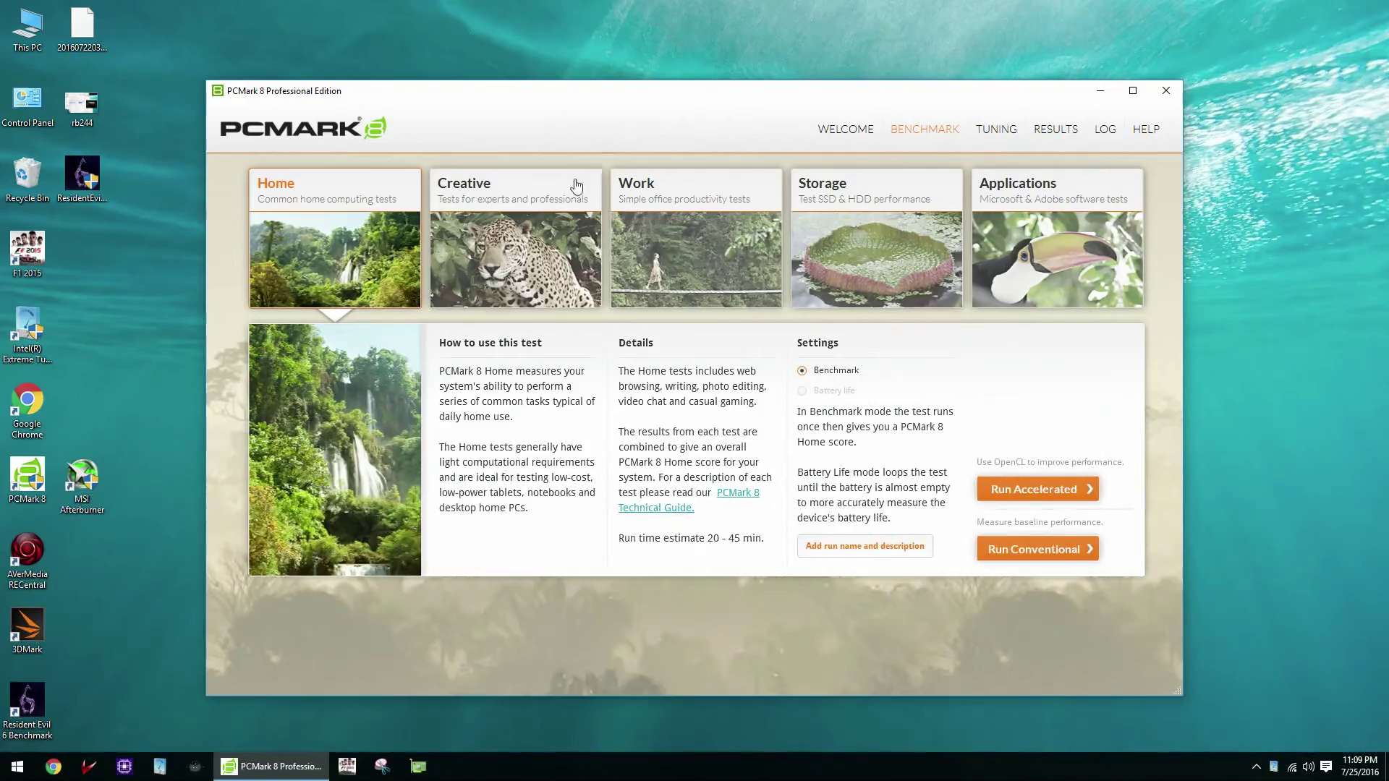
Launch PCMark 8's Creative benchmark in accelerated mode.
click(515, 238)
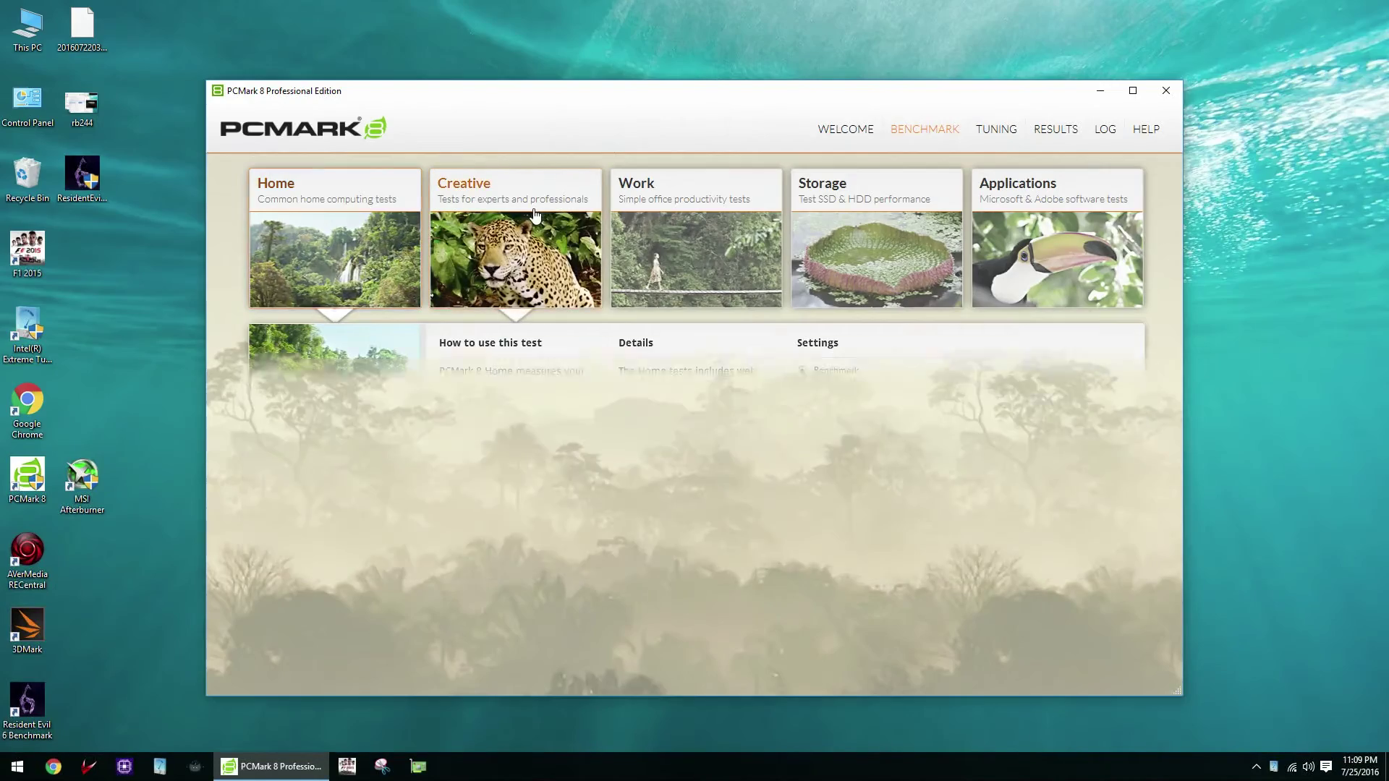
click(1036, 501)
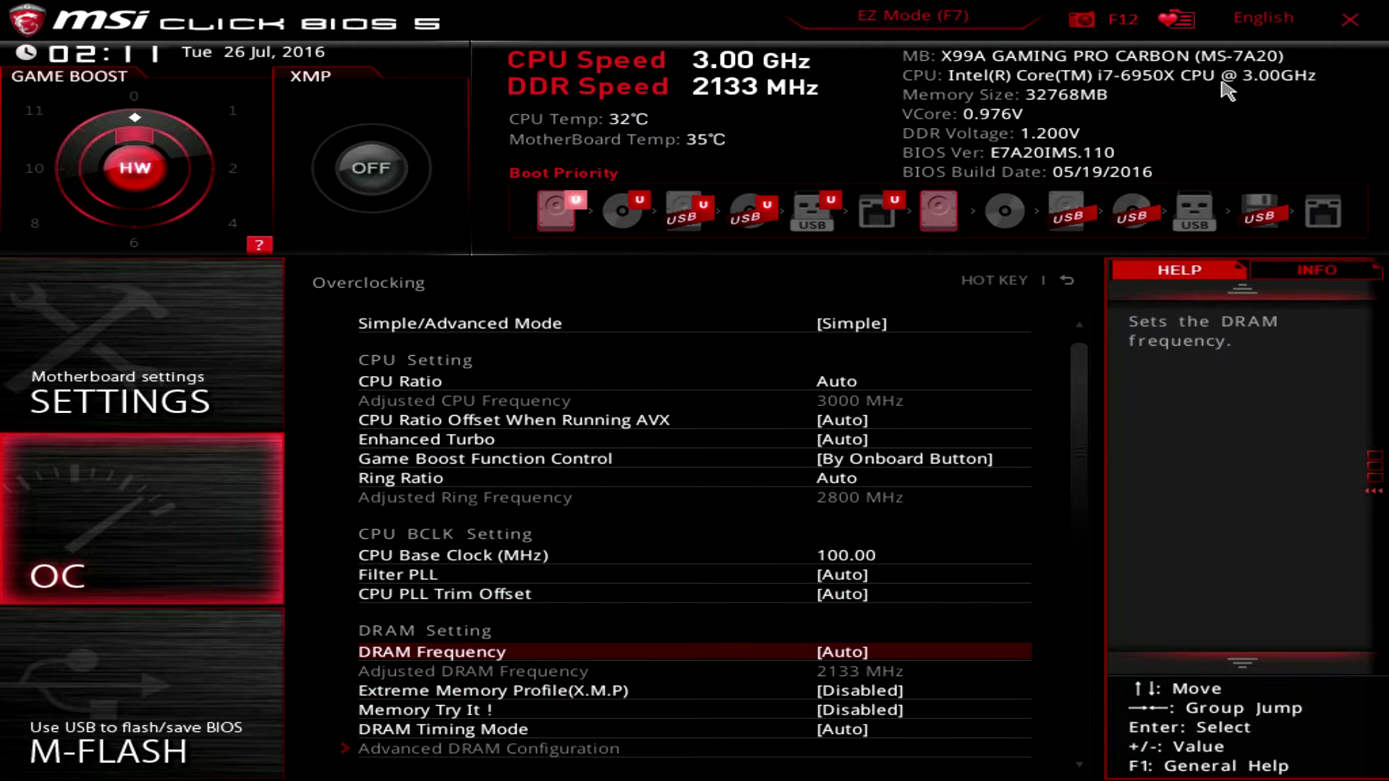
Set DRAM Frequency to DDR4-3400MHz.
key(Return)
key(Down)
key(Down)
key(Down)
key(Down)
key(Down)
key(Down)
key(Down)
key(Down)
key(Down)
key(Down)
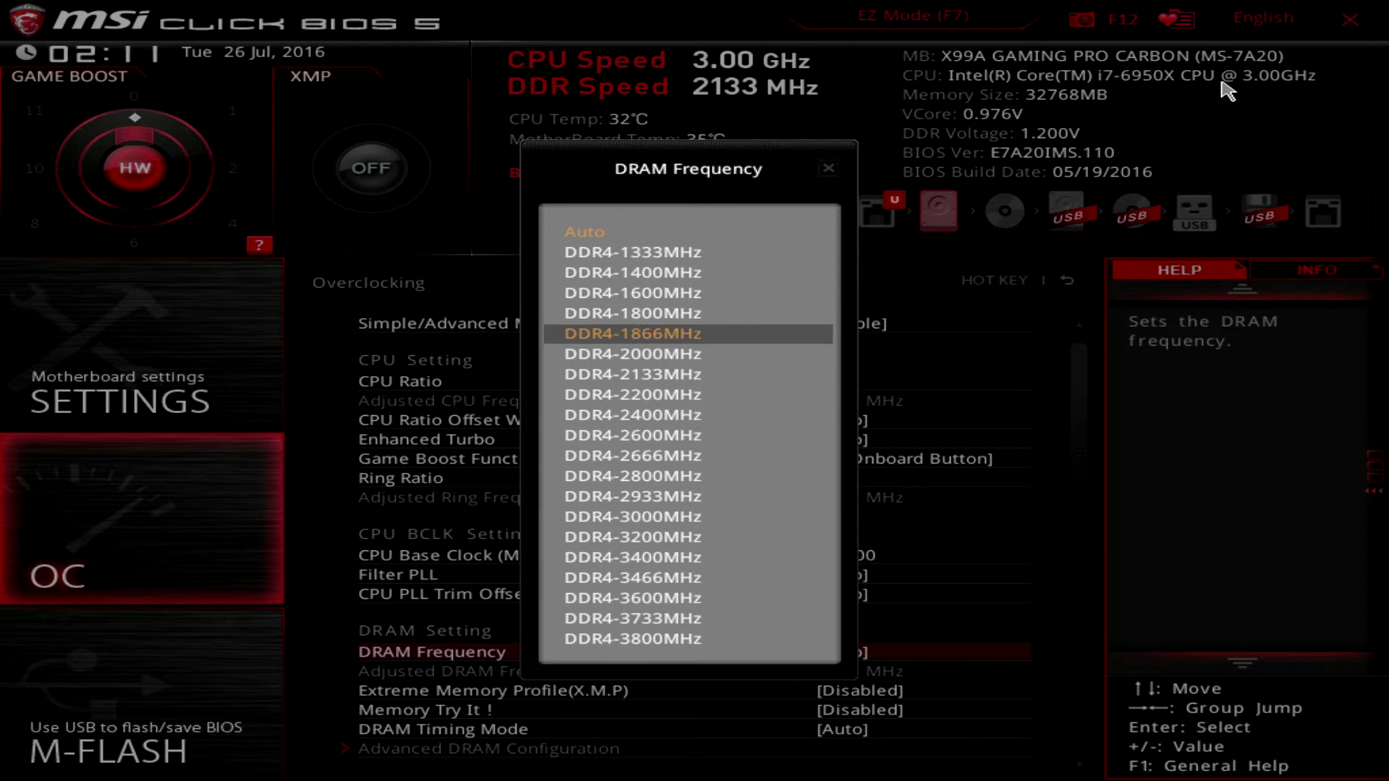
key(Down)
key(Down)
key(Down)
key(Down)
key(Down)
key(Down)
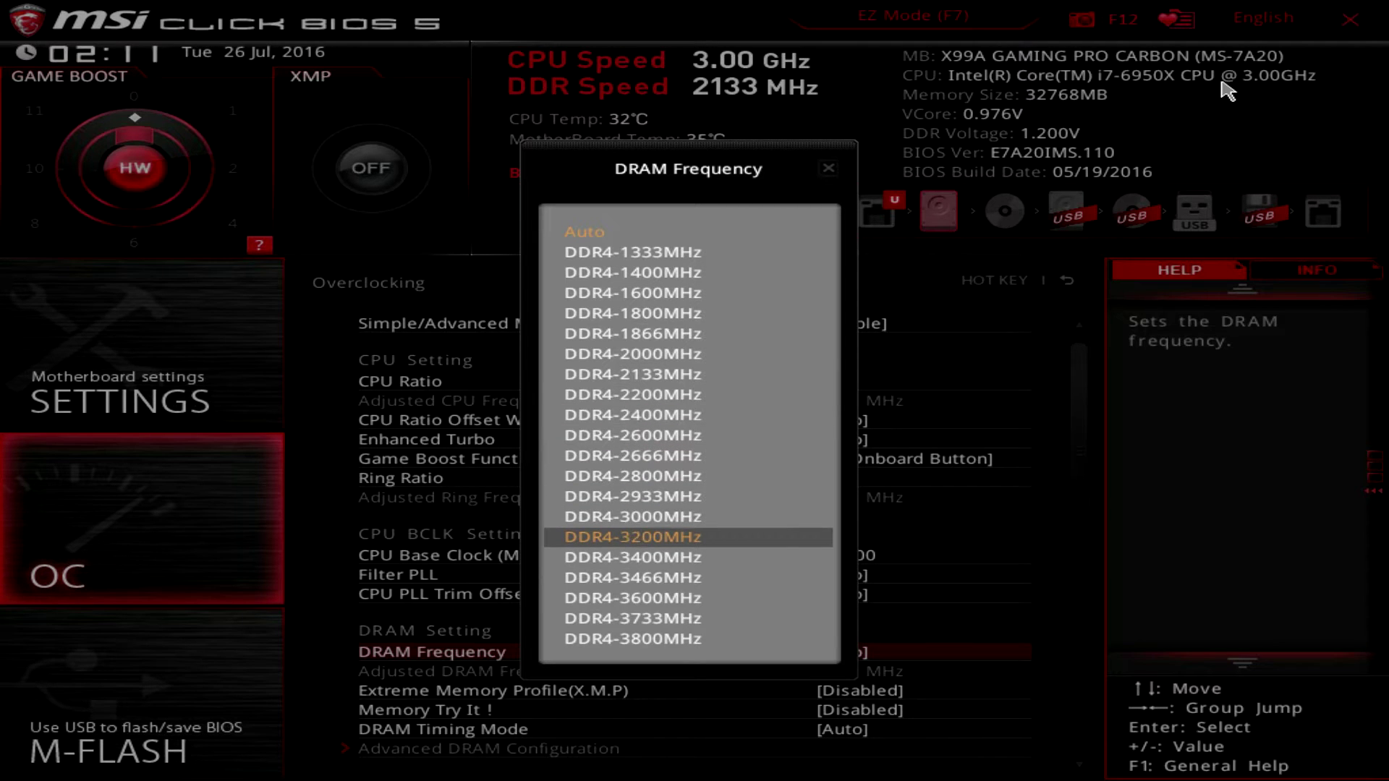
key(Return)
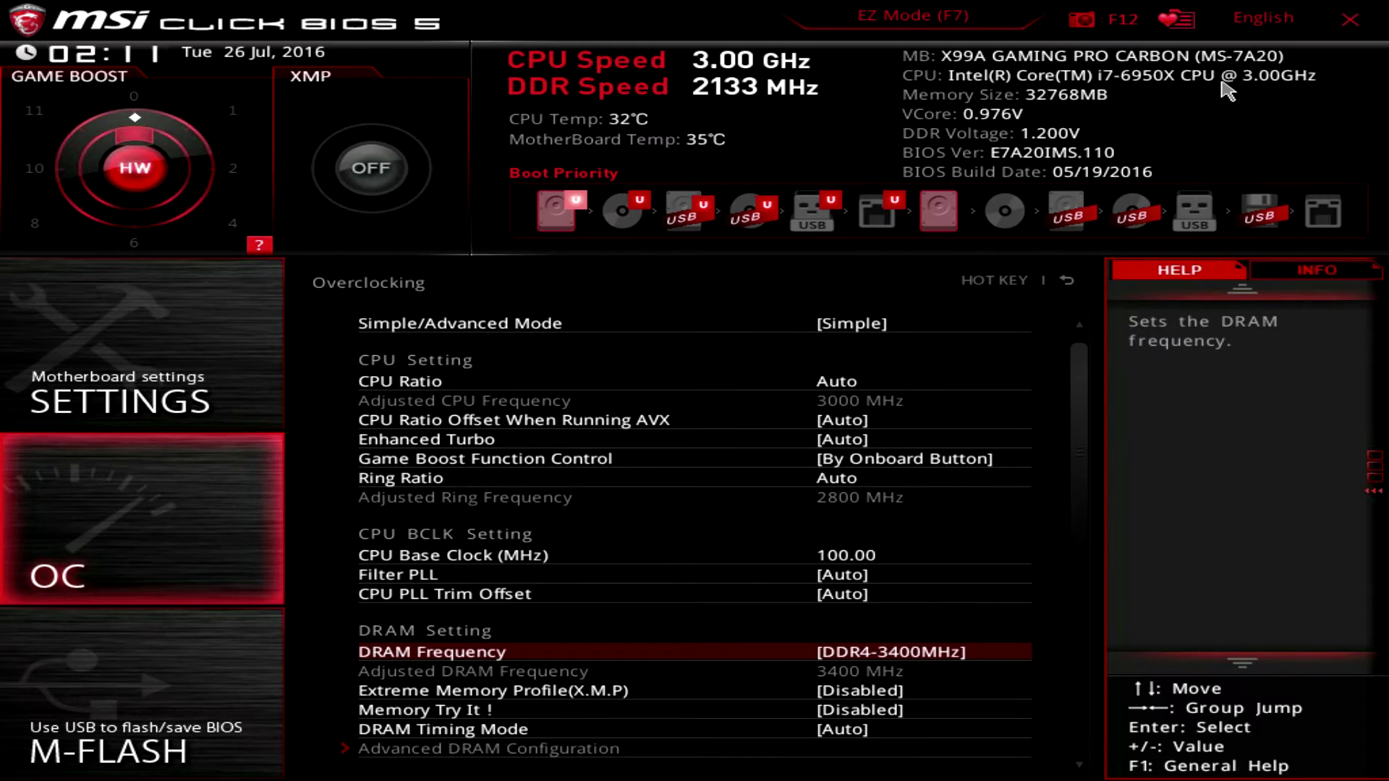
Set DRAM Timing Mode to Link and enter Advanced DRAM Configuration.
key(Down)
key(Down)
key(Down)
key(Return)
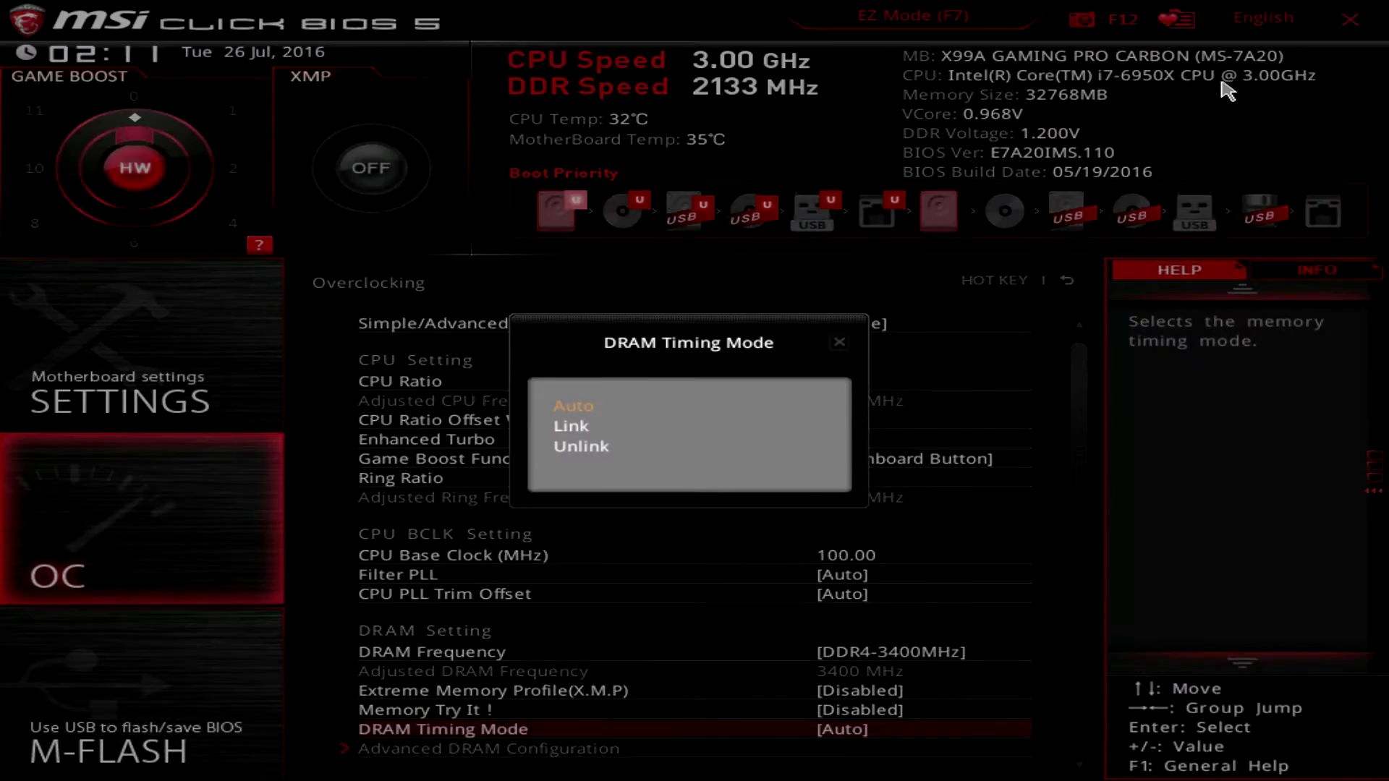
key(Down)
key(Return)
key(Down)
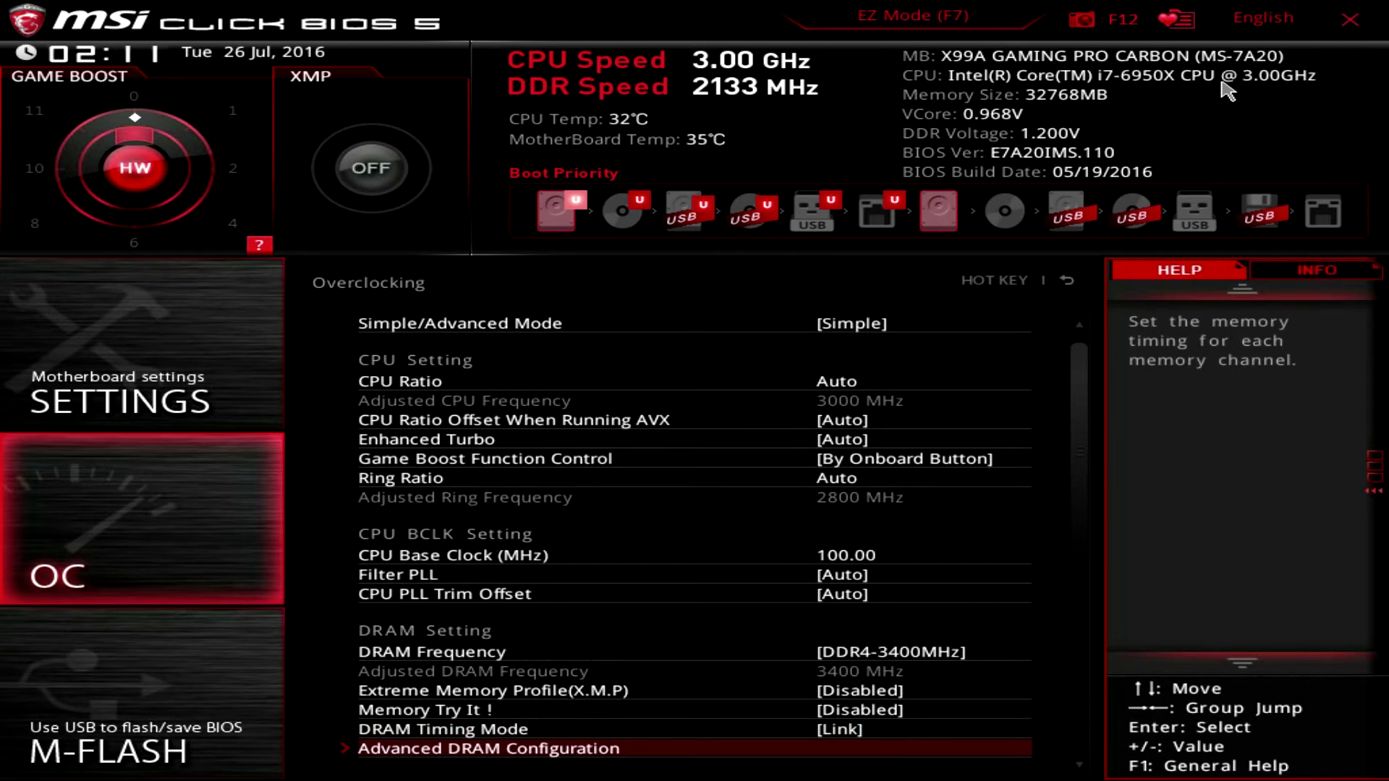
key(Return)
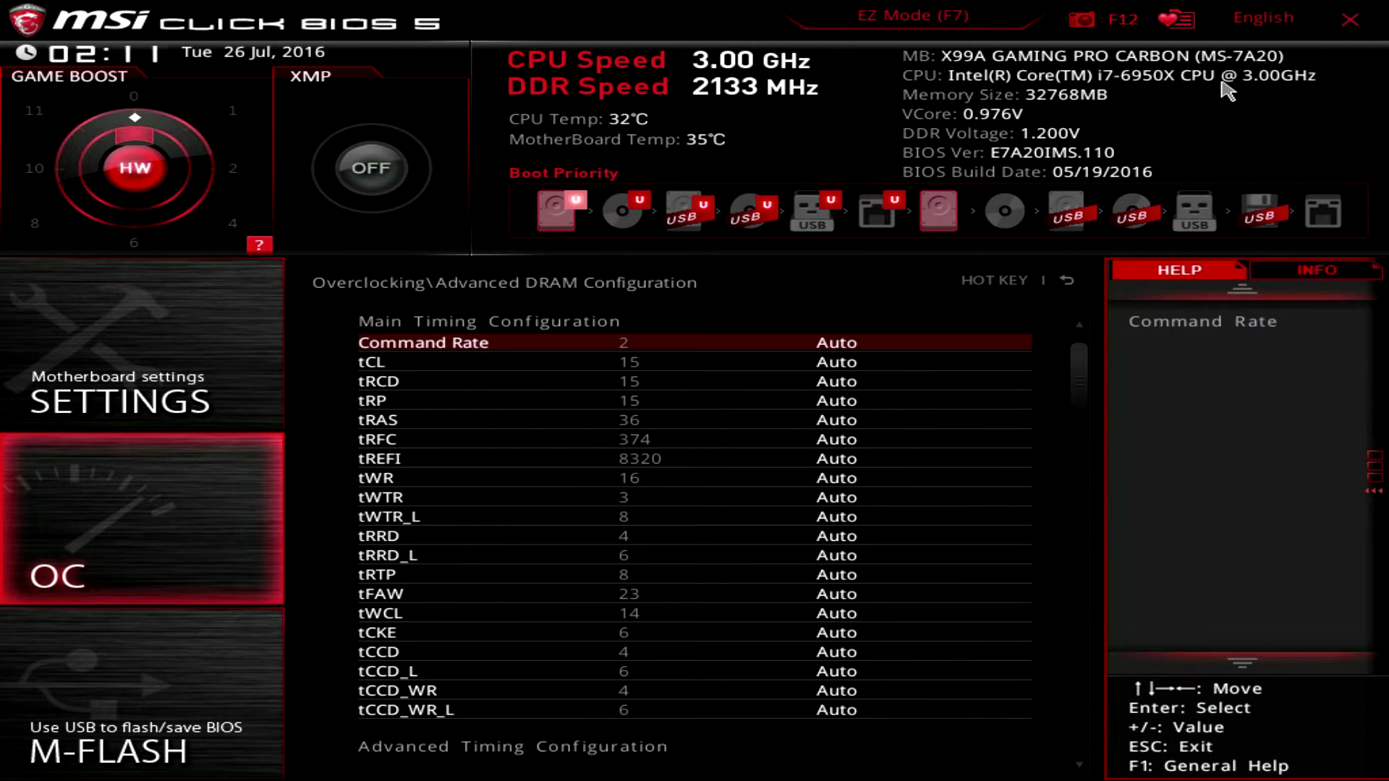
Set Command Rate 1 with tCL, tRCD, tRP 13 and tRAS 26.
key(Down)
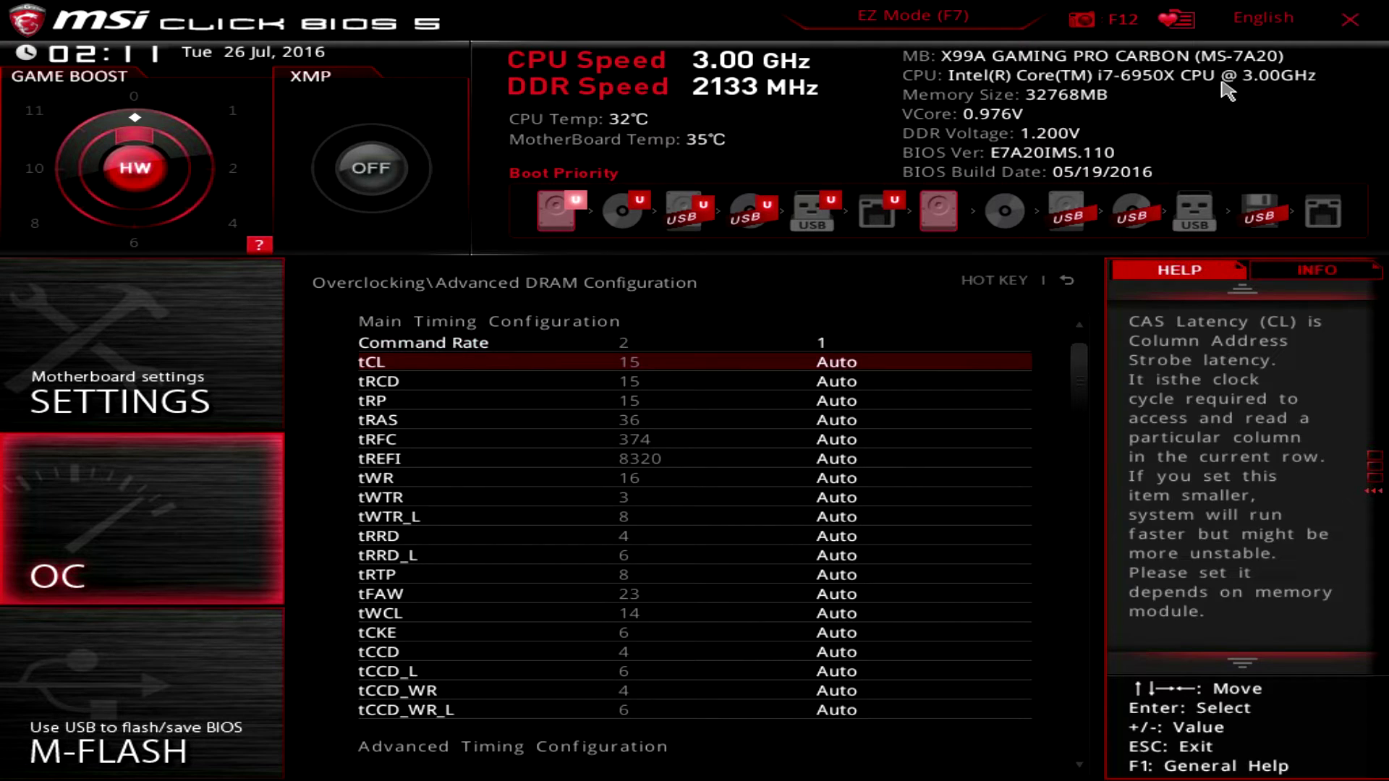
key(Down)
key(Down)
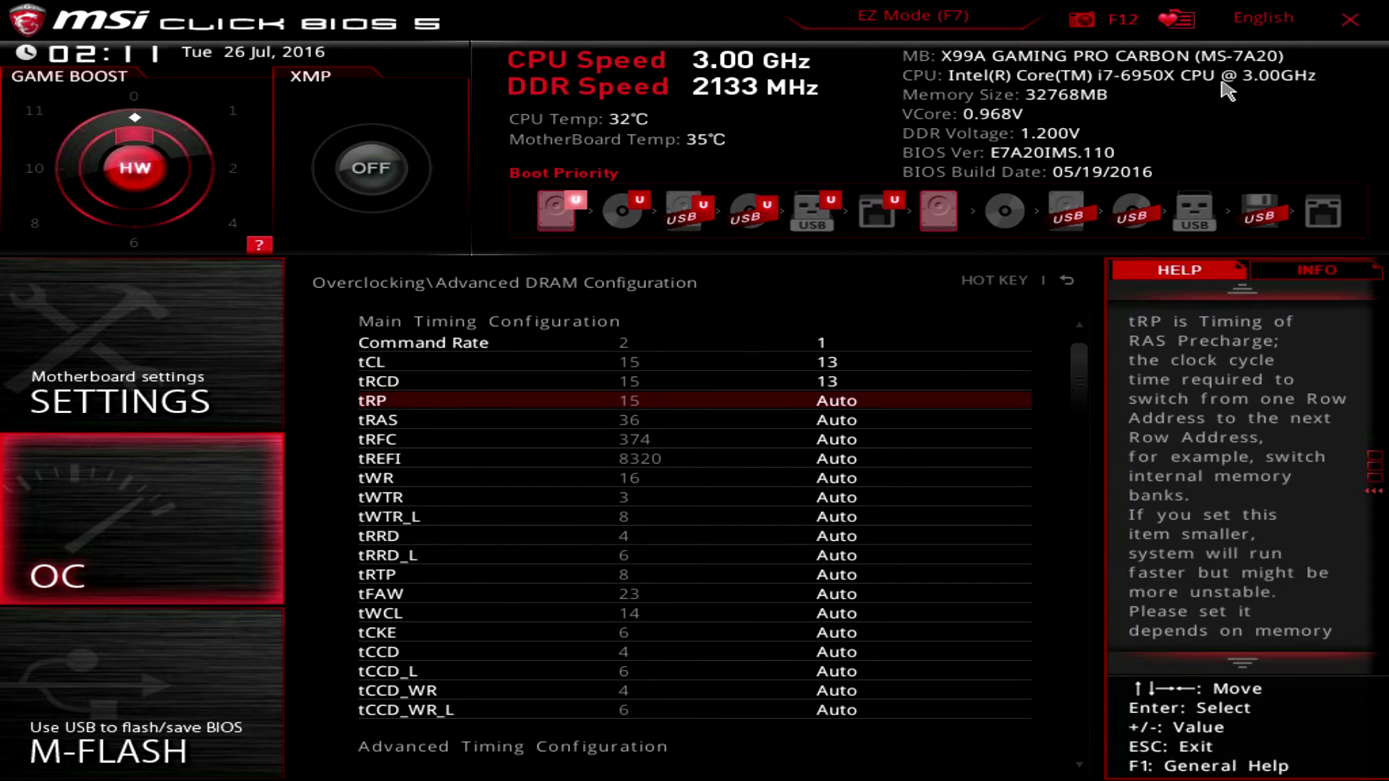
key(Down)
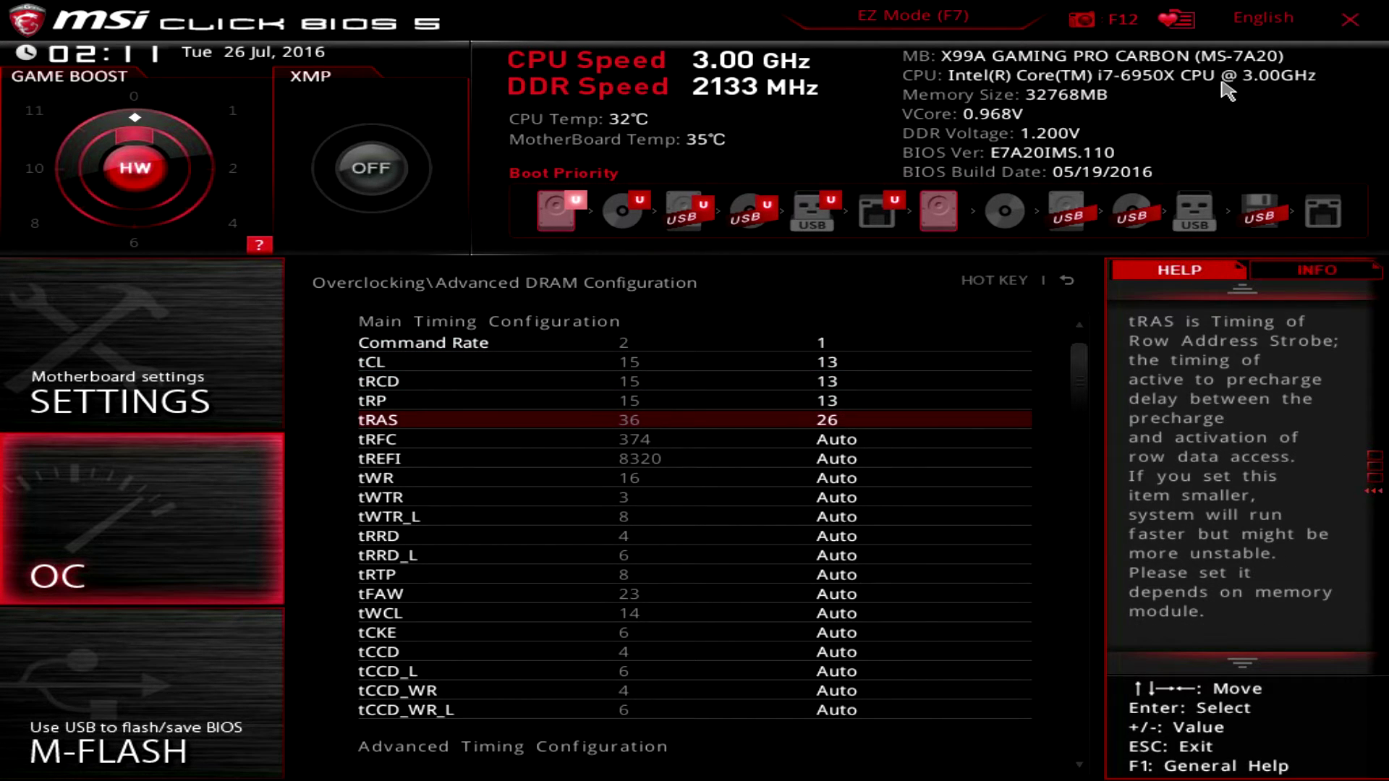
key(Down)
key(Escape)
Set DRAM CH_C/D and CH_A/B voltages to 1.500 V, declining the save-and-reset prompt.
key(Down)
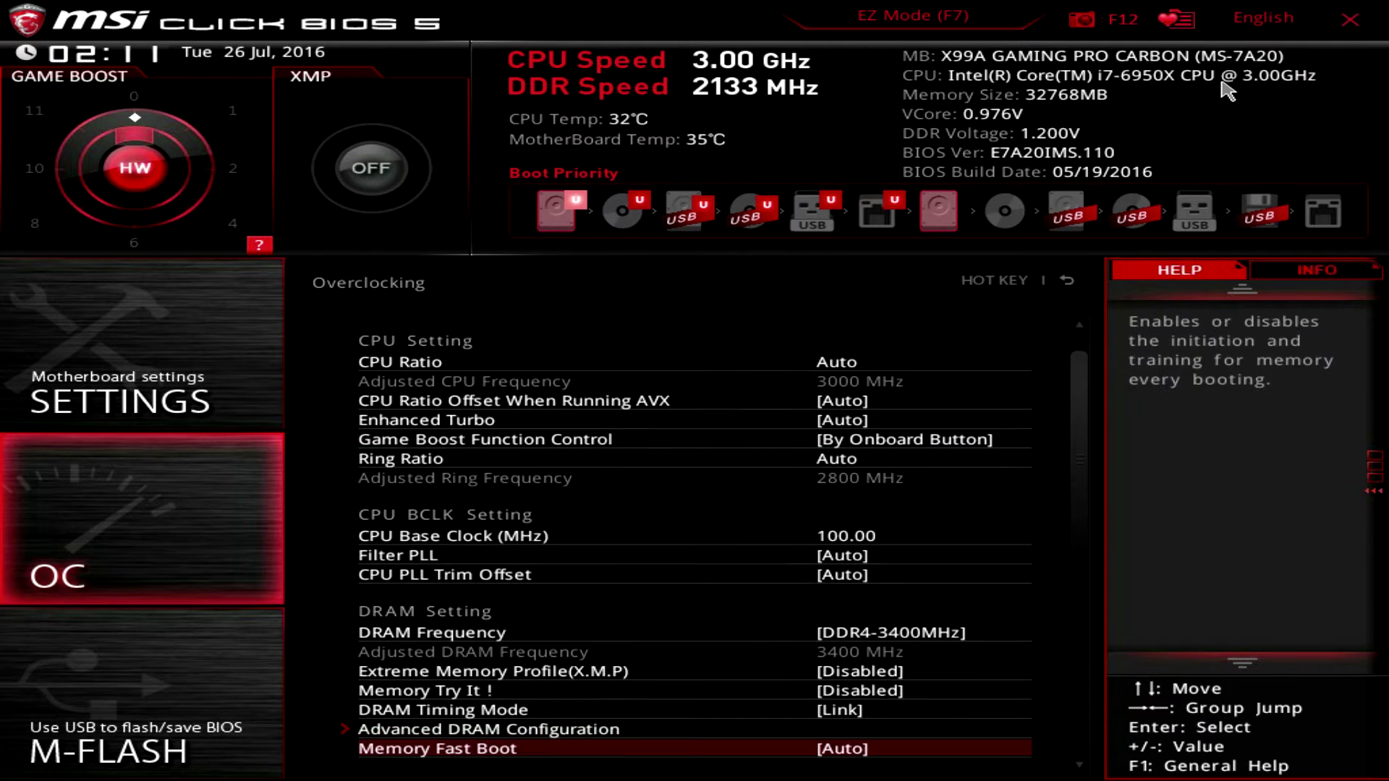
key(Down)
key(Down)
key(Down)
key(Down)
key(Down)
key(Down)
key(Down)
key(Down)
key(Down)
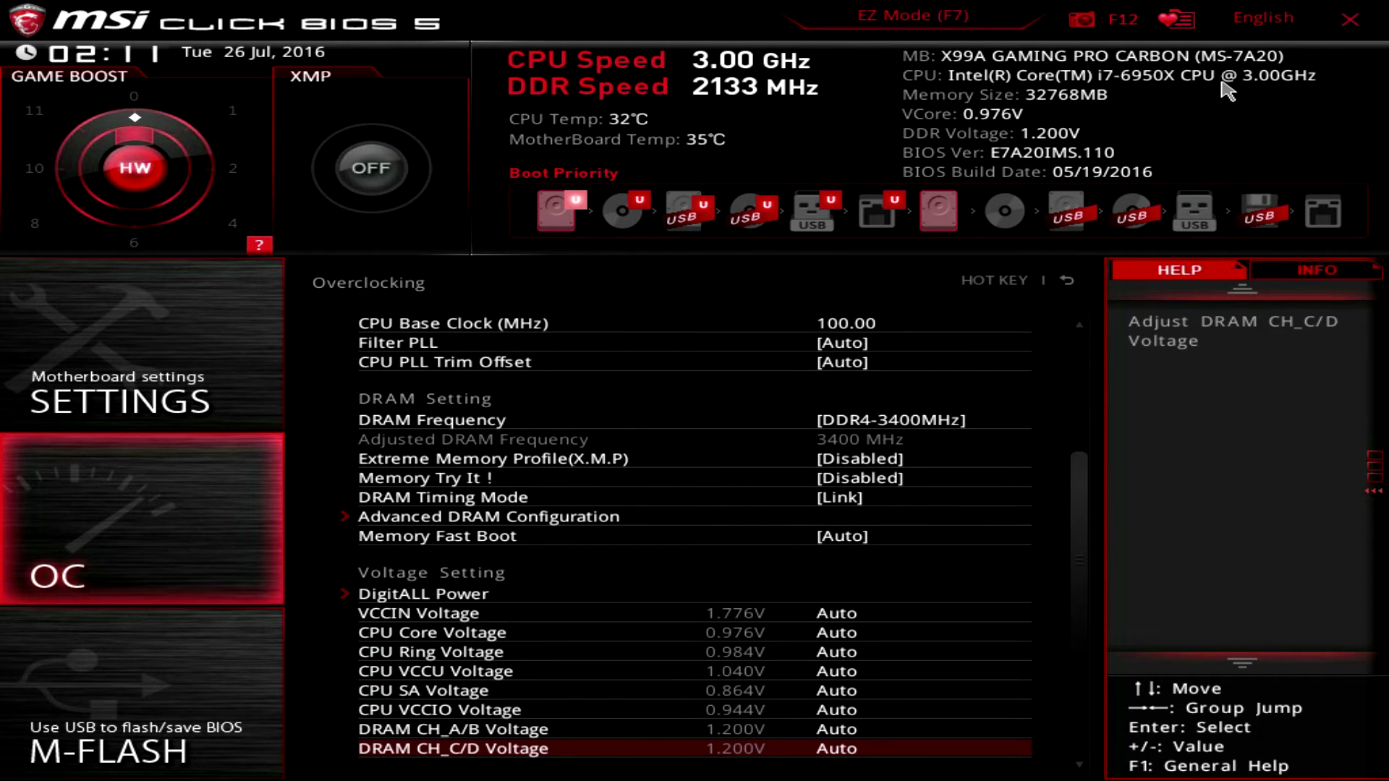
key(Return)
key(Up)
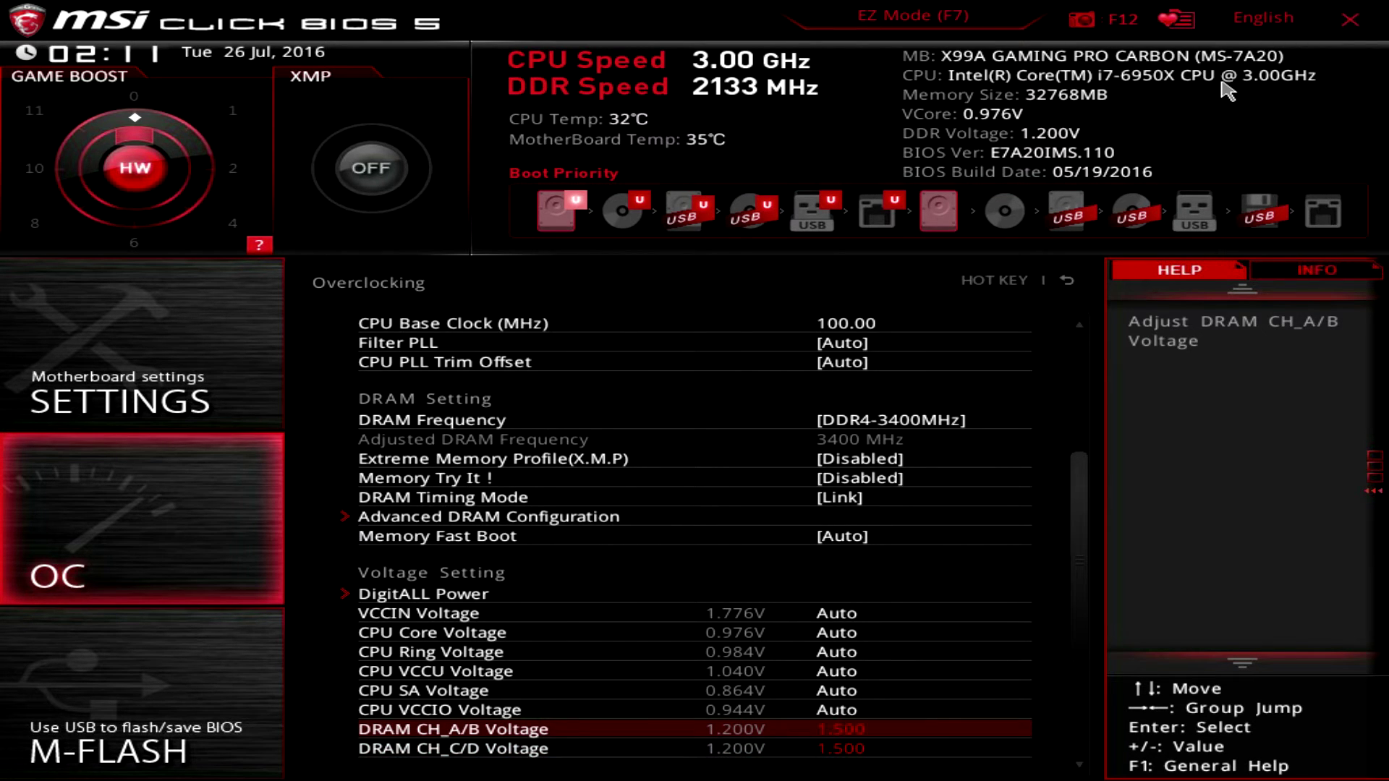
key(F10)
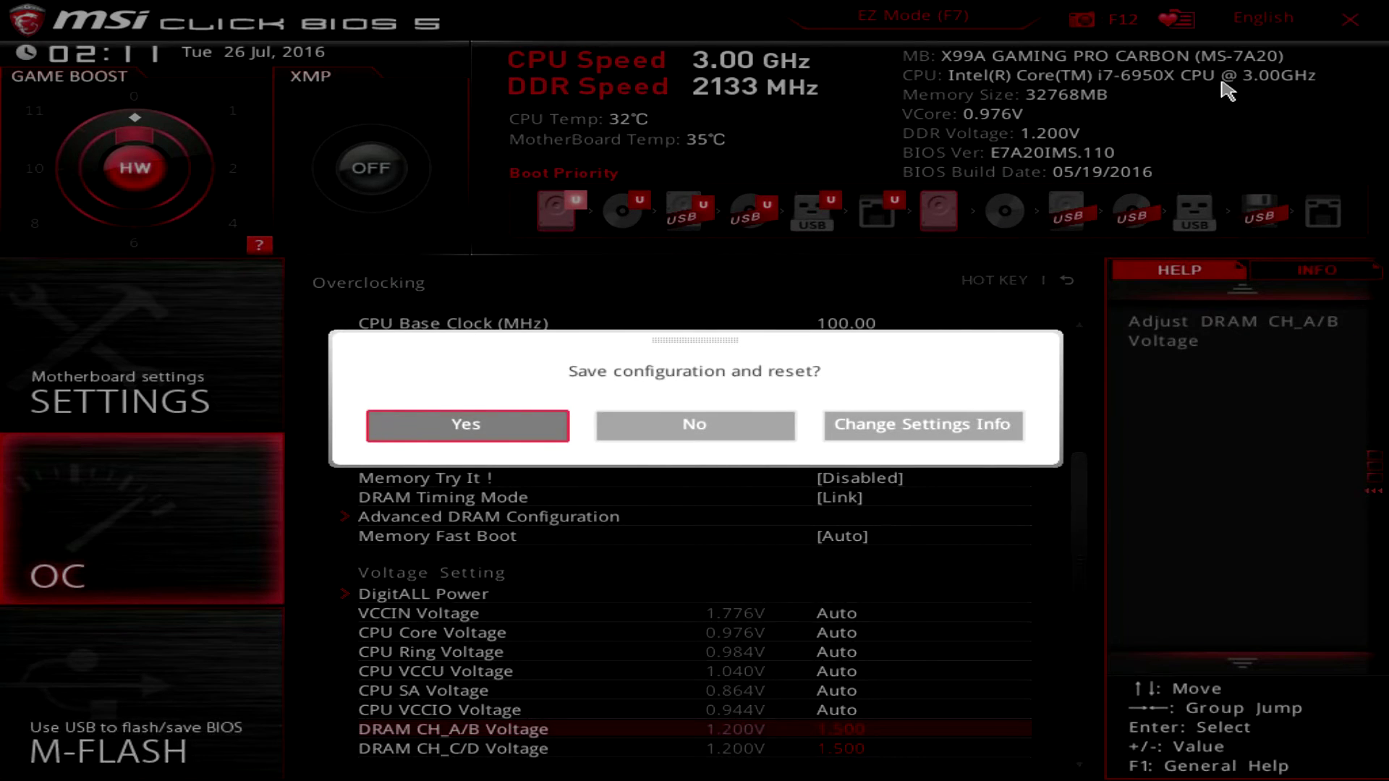
key(Escape)
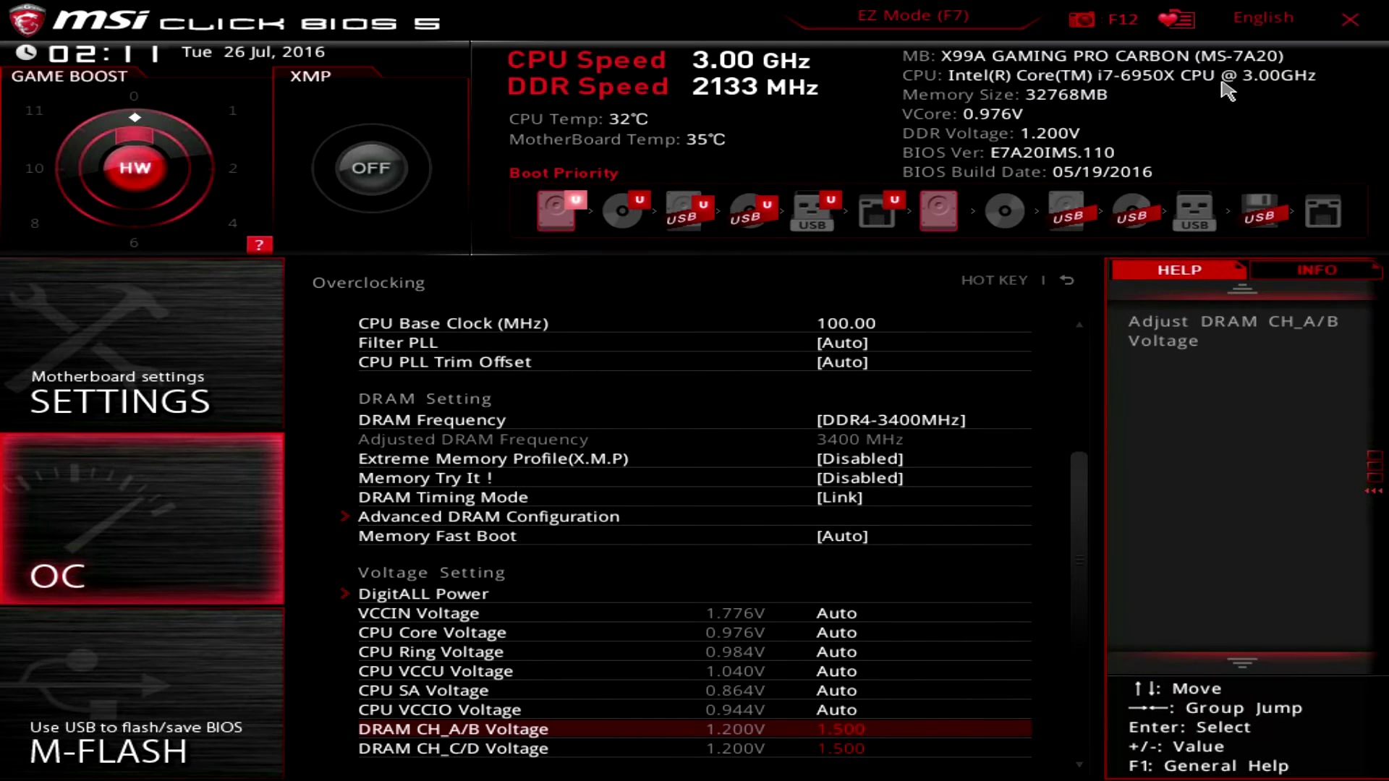